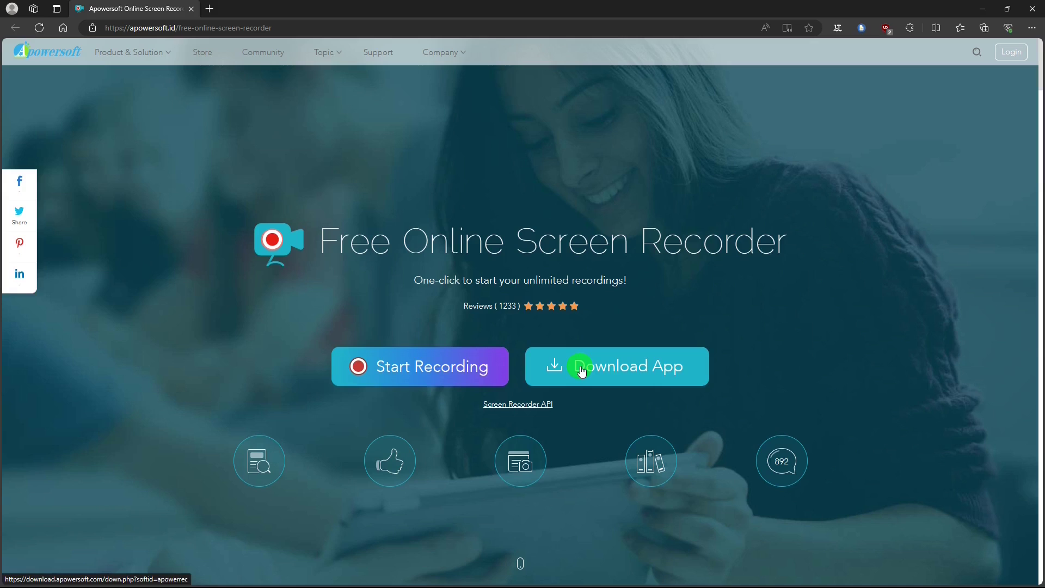
- Launch AceThinker's online screen recorder from the acethinker.com free-screen-recorder page
click(457, 369)
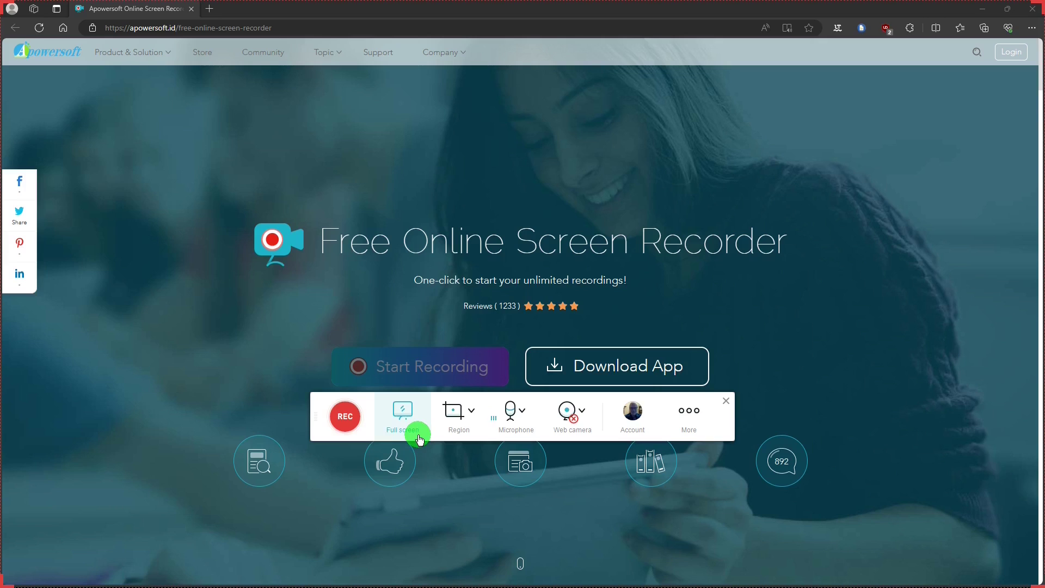
- Check the region size options, then pick Microphone as the audio source
click(474, 411)
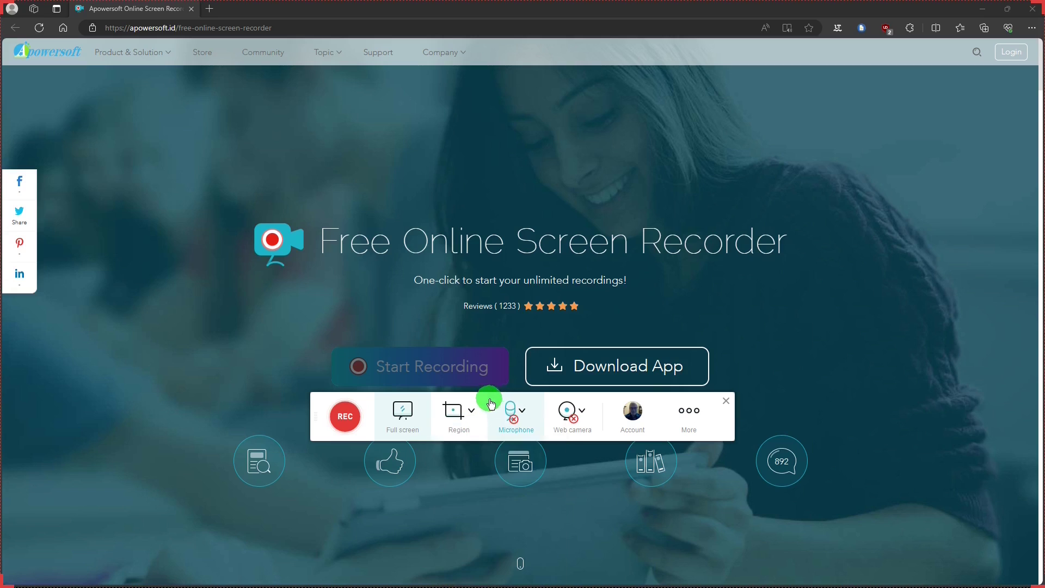
click(523, 411)
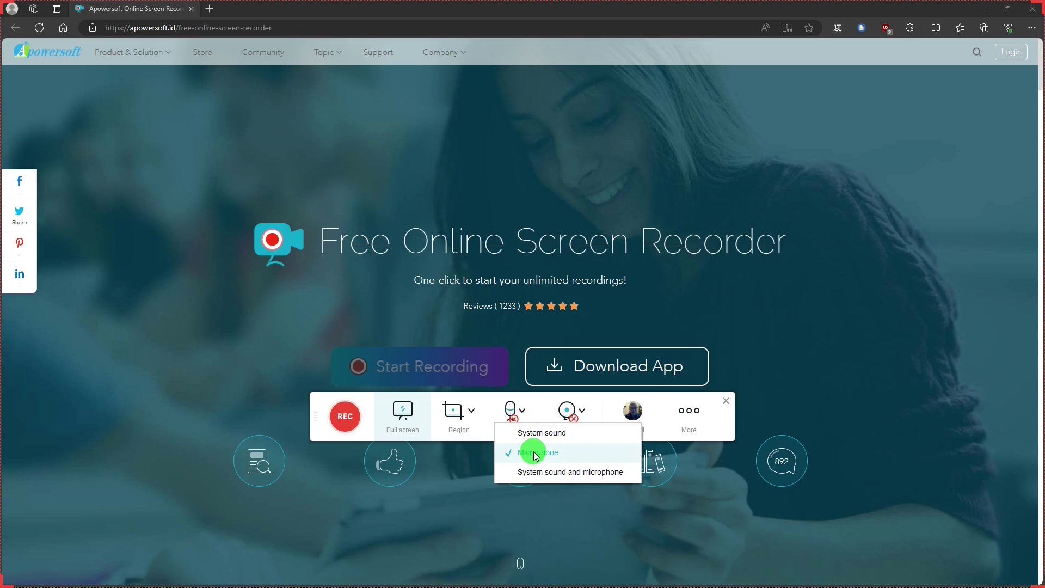
click(543, 412)
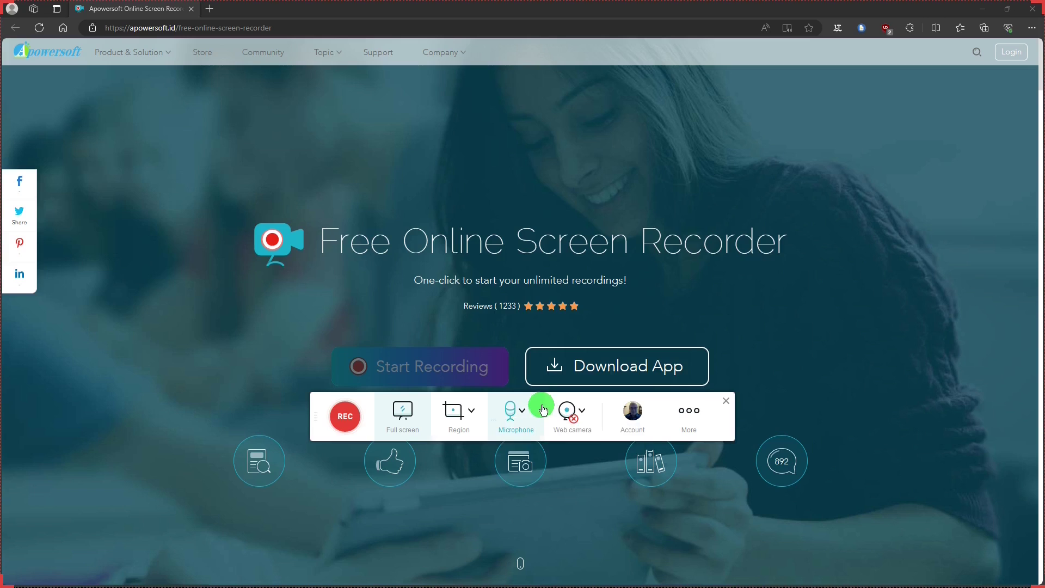
click(582, 415)
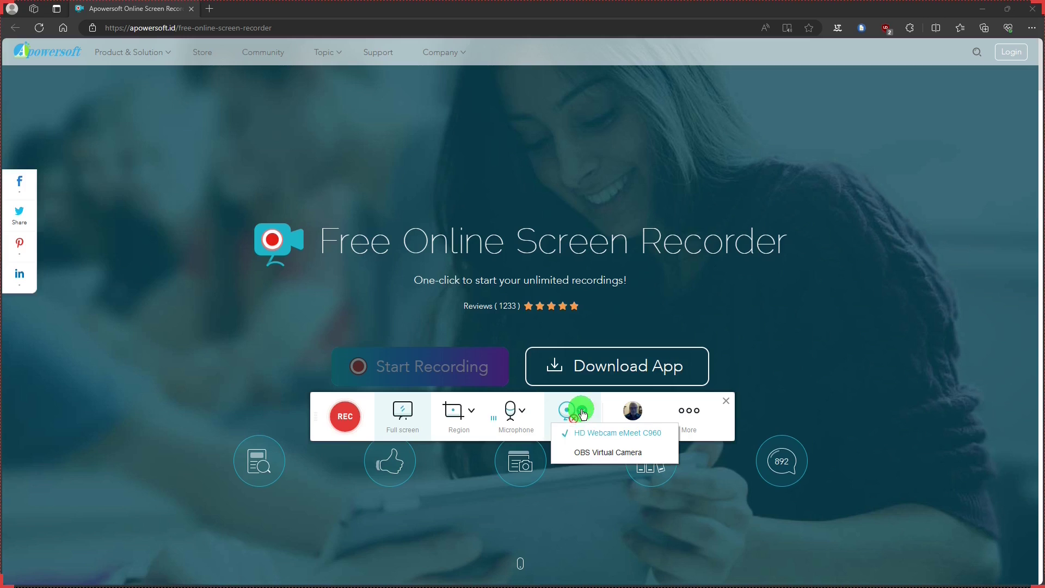
click(577, 426)
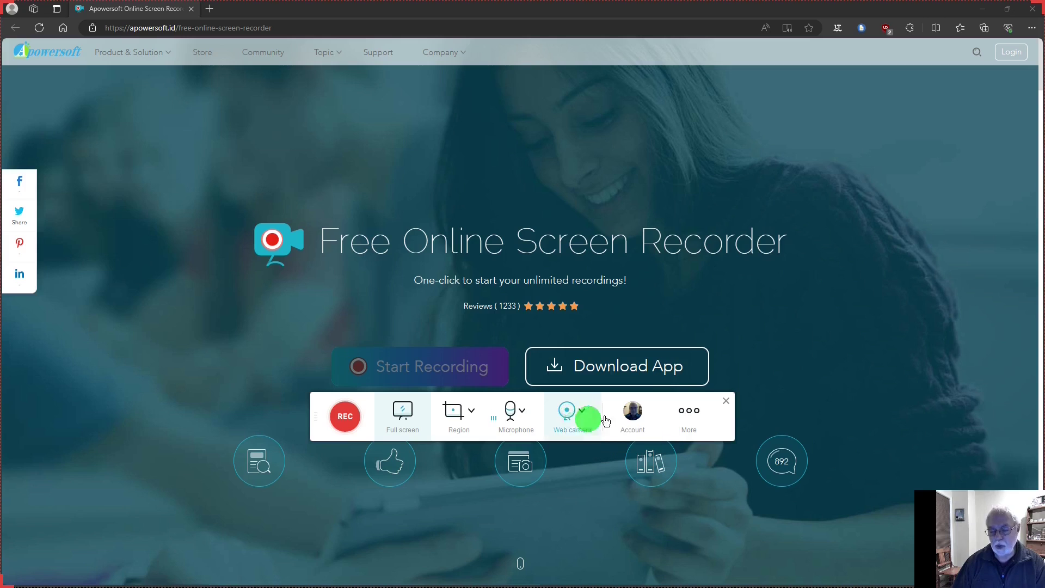
drag(1008, 525, 590, 215)
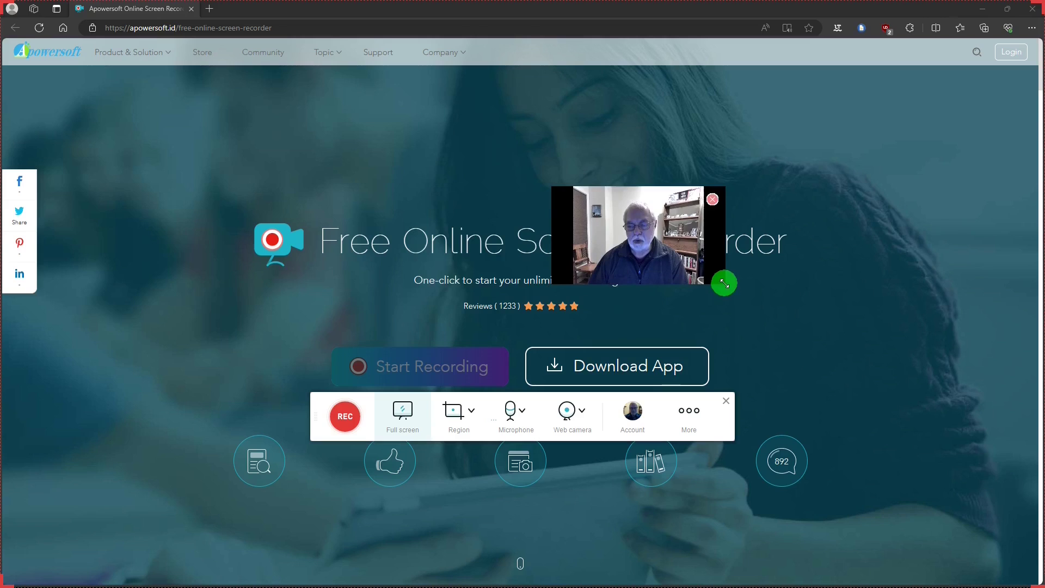
drag(724, 283, 779, 356)
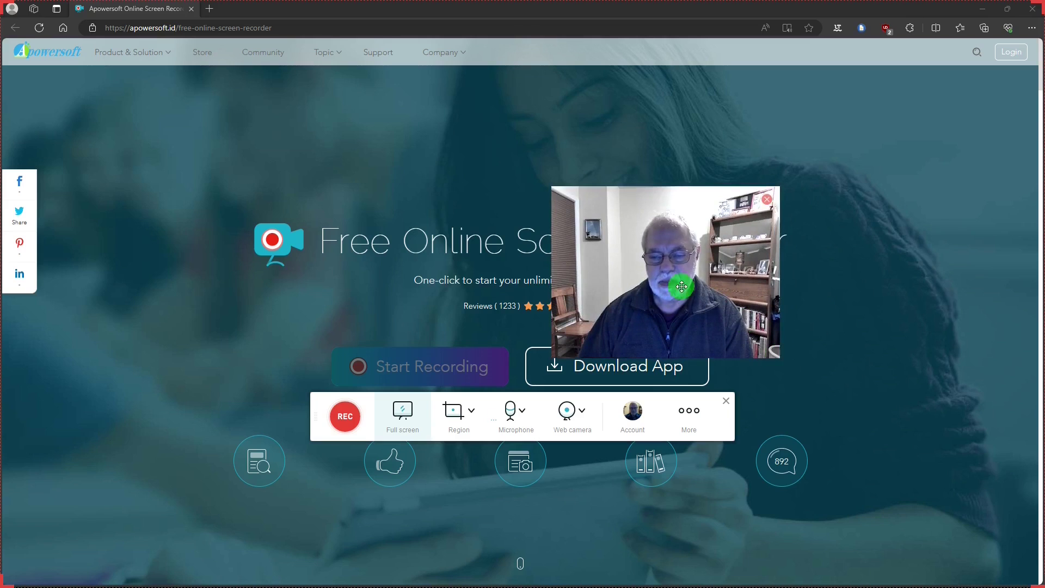
drag(681, 287, 683, 262)
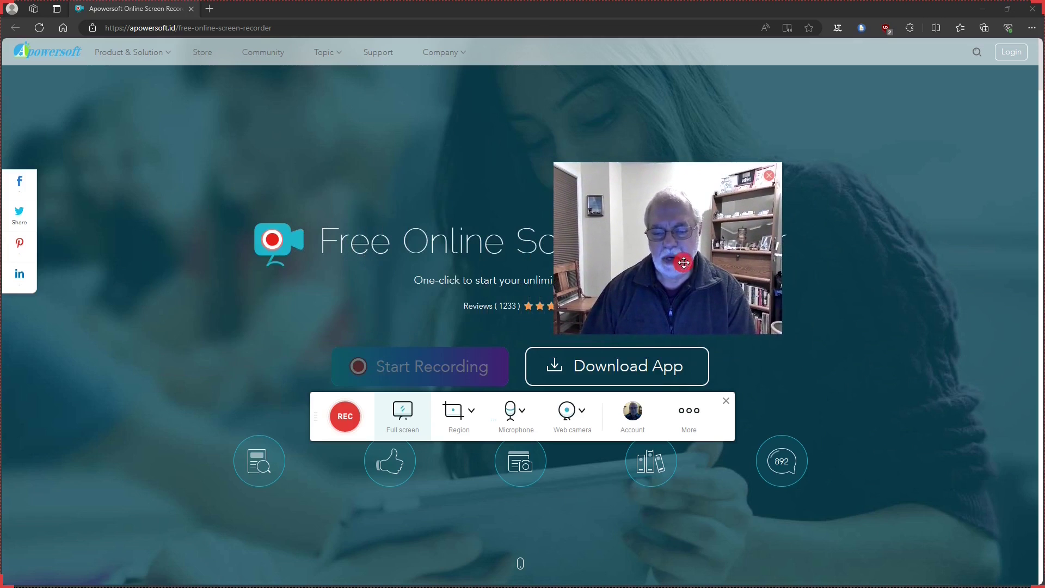
click(768, 176)
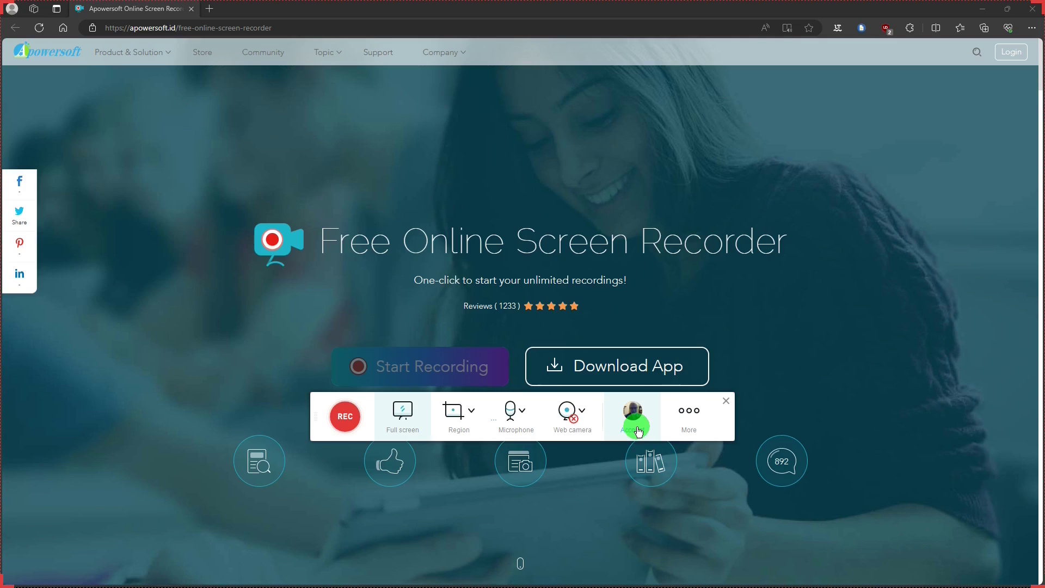
- Open the recorder's Settings from the toolbar's More menu
click(690, 418)
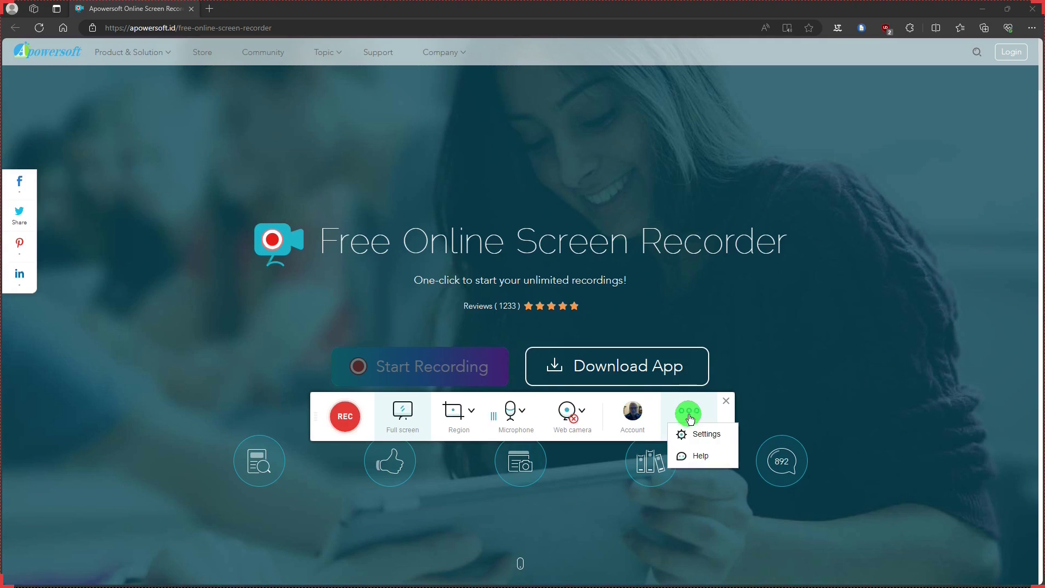
click(705, 434)
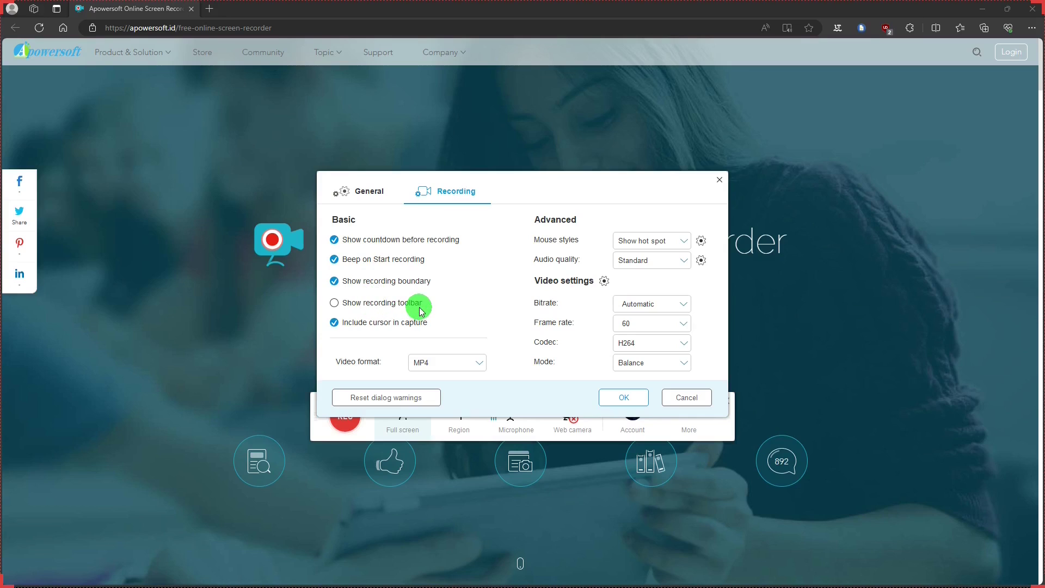
- Enable Show recording toolbar and keep MP4 as the video format
click(335, 304)
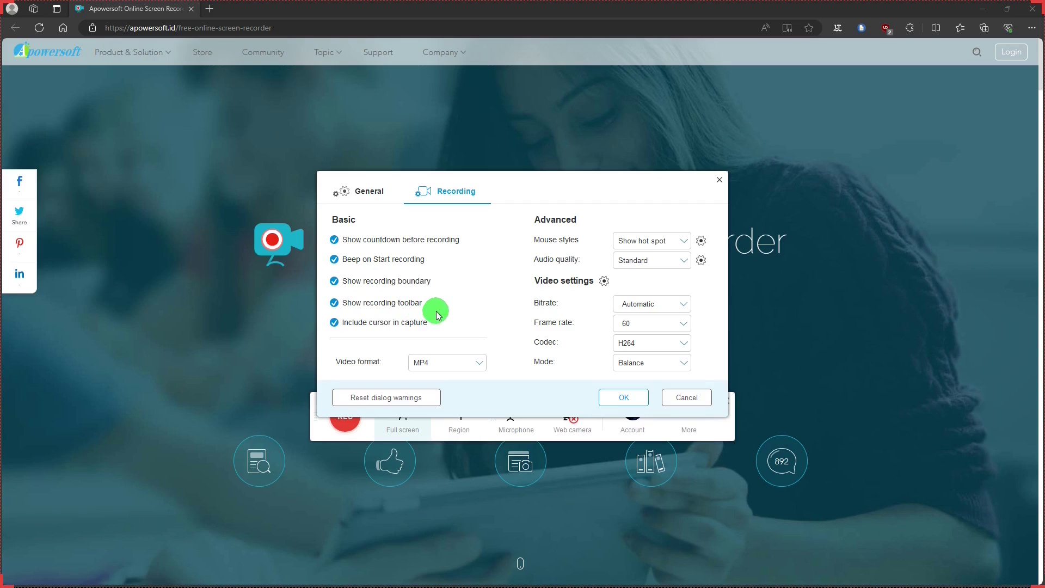
click(478, 364)
click(476, 362)
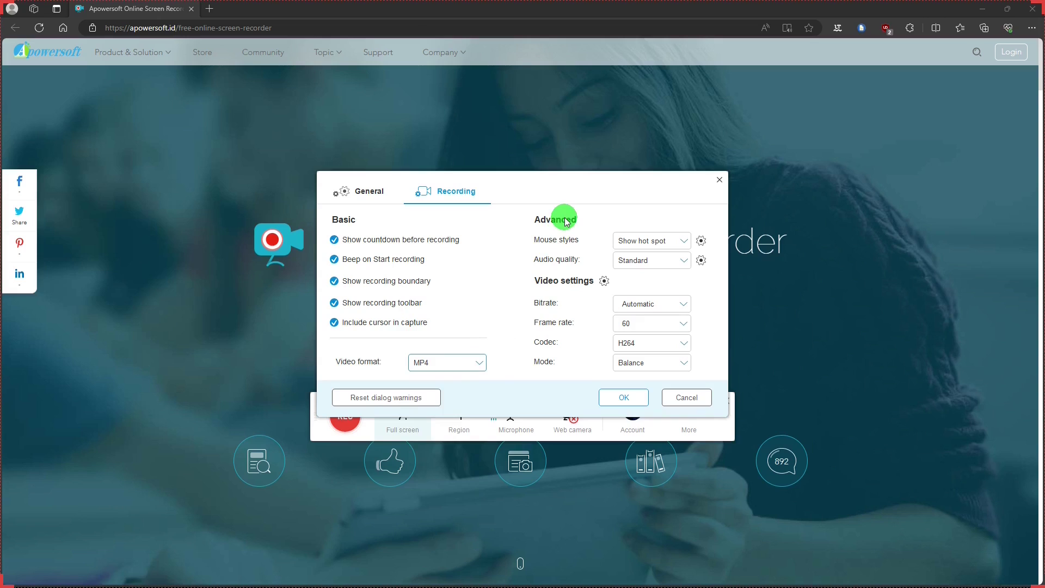
- Keep Show hot spot as the mouse style and open its hot spot and click-animation settings
click(684, 243)
click(682, 242)
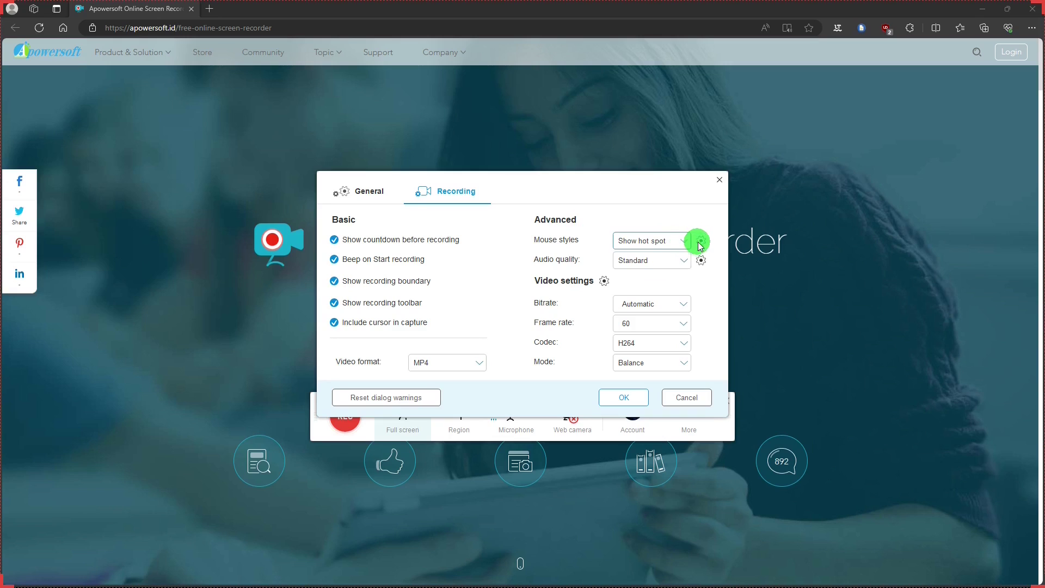
click(702, 242)
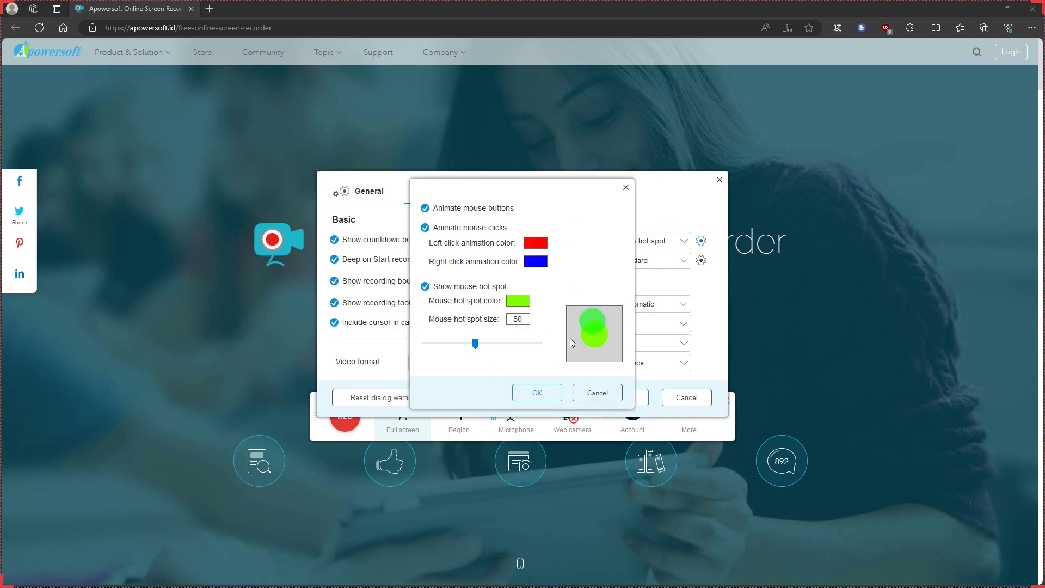
- Accept the hot spot settings and leave audio quality at Standard
click(528, 392)
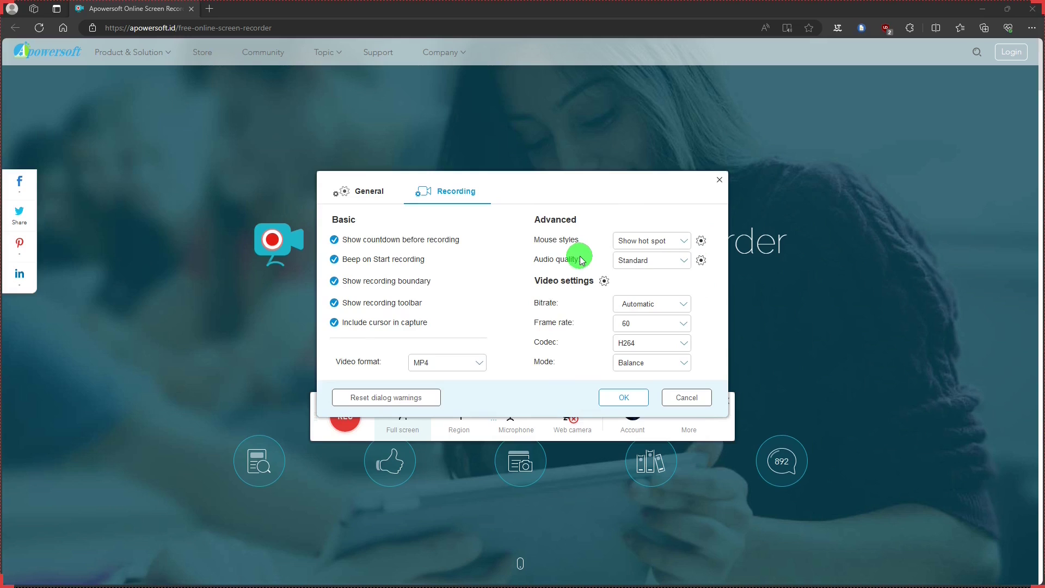
click(684, 263)
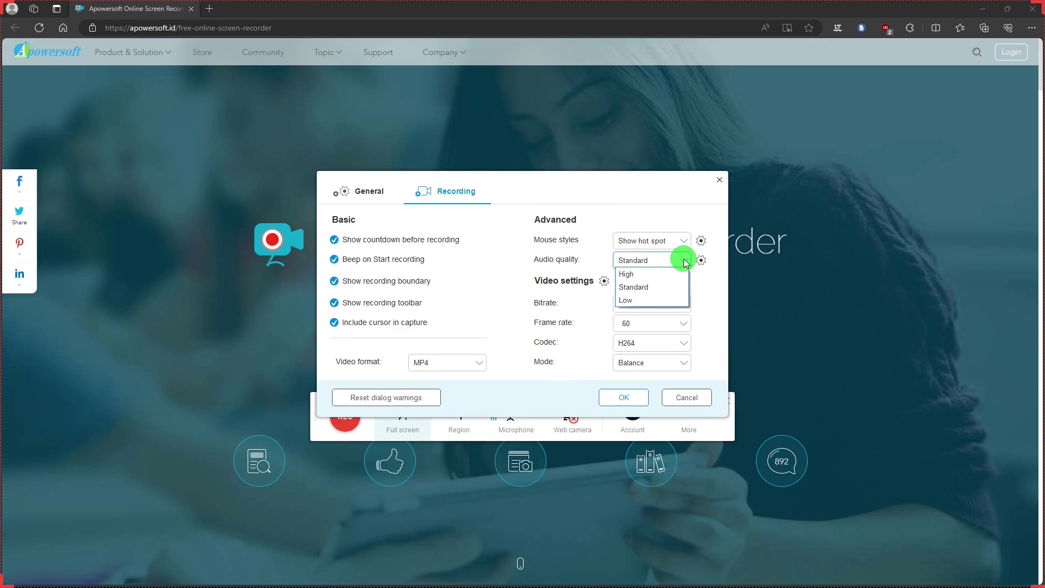
click(702, 261)
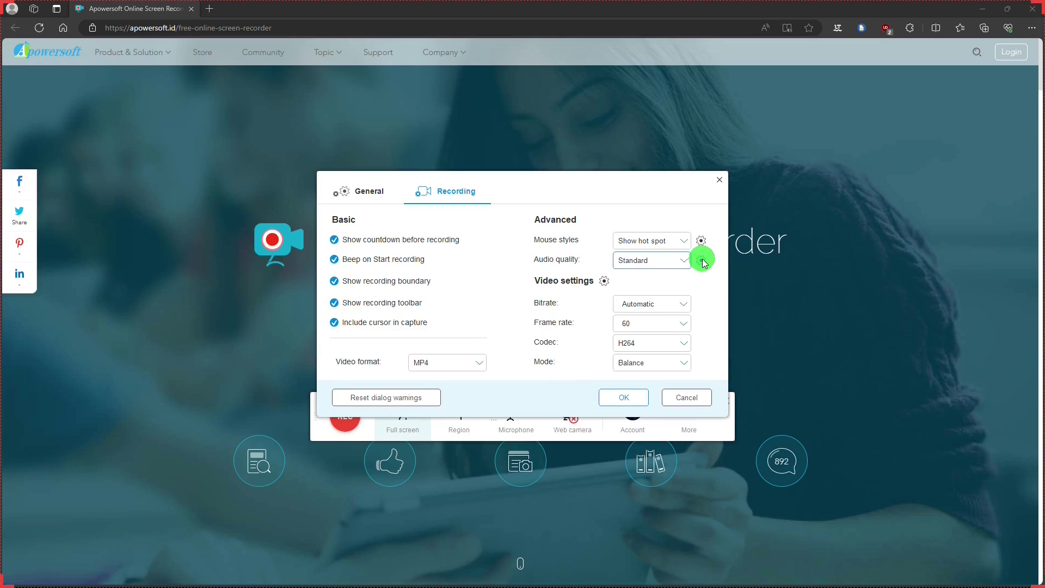
click(702, 261)
click(581, 350)
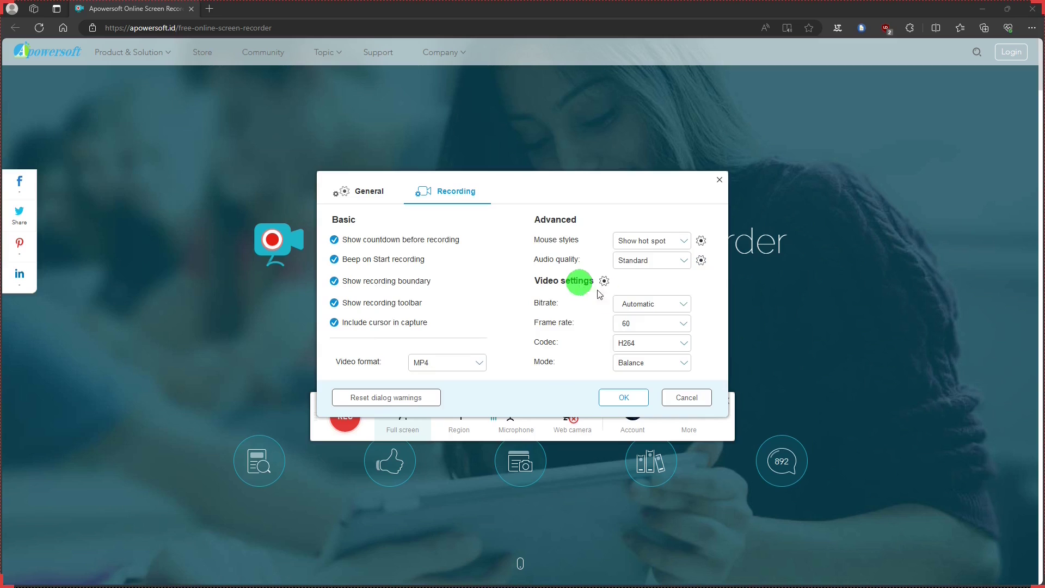
- Review bitrate, frame rate and codec, keeping Automatic, 60 fps and H264
click(681, 303)
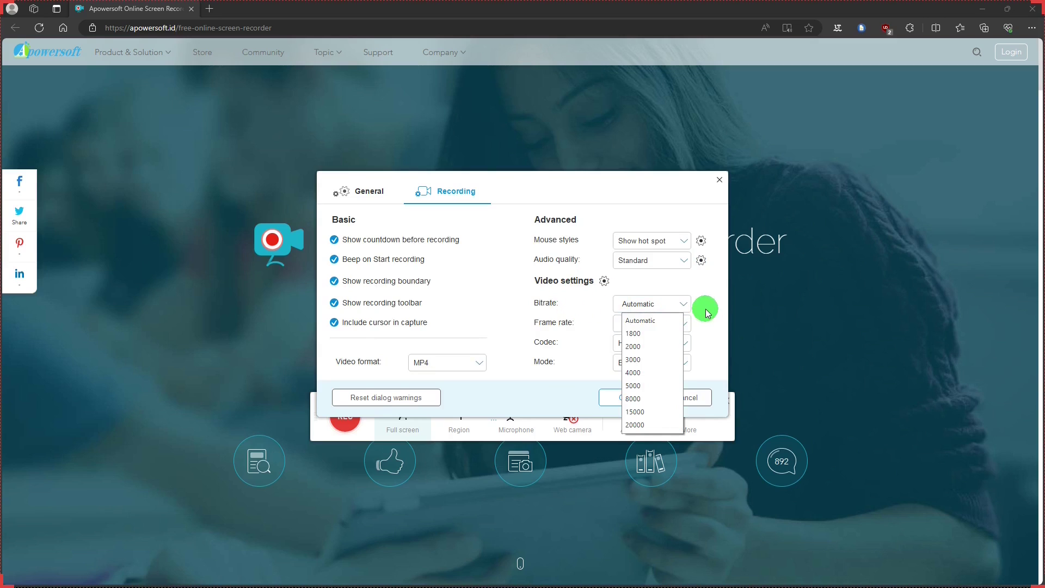
click(707, 313)
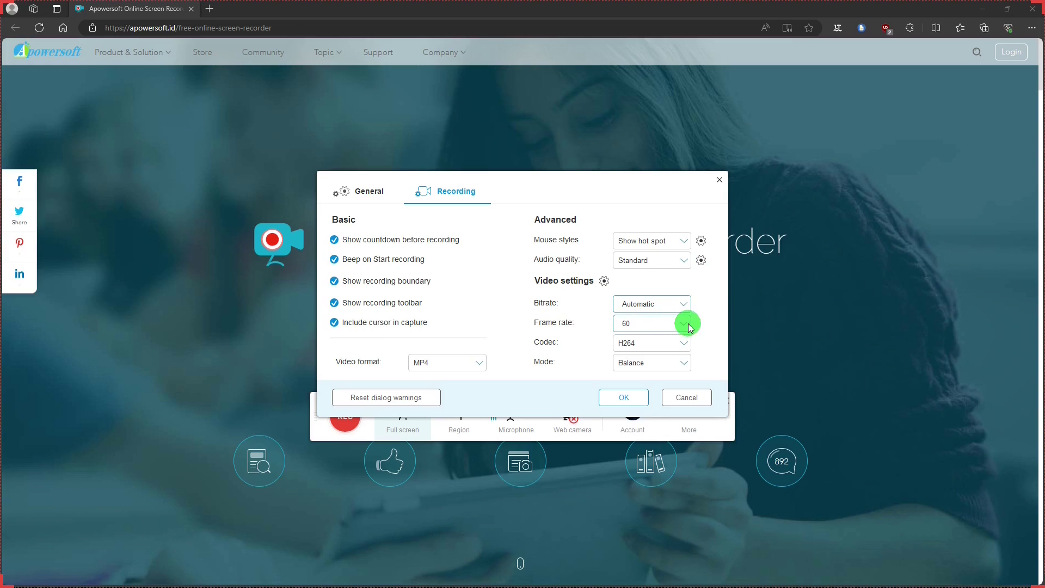
click(684, 325)
click(684, 324)
click(684, 324)
click(564, 342)
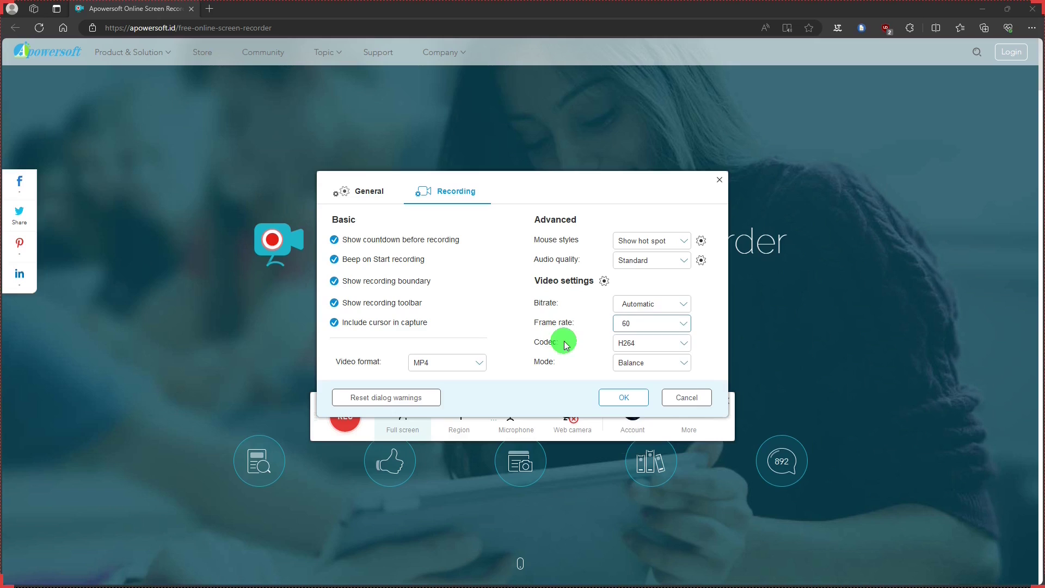
click(687, 343)
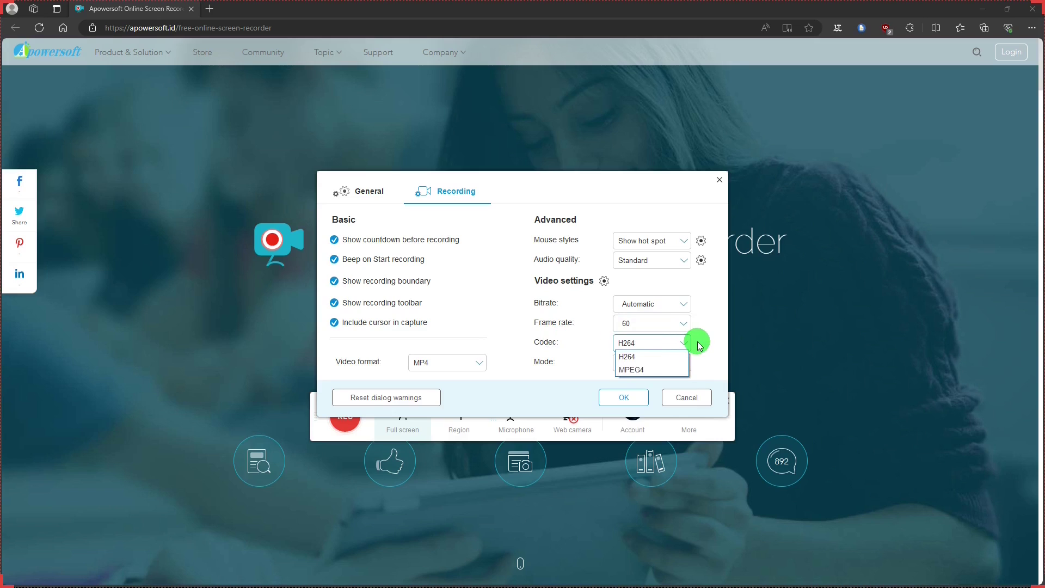
click(691, 343)
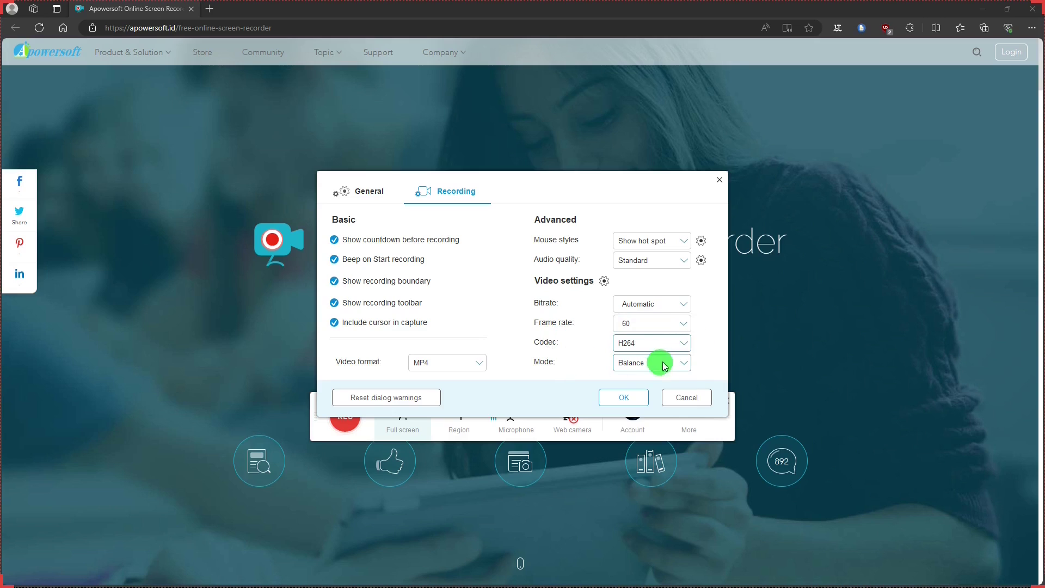
- Leave the mode at Balance, close Settings, and reopen it from More
click(684, 363)
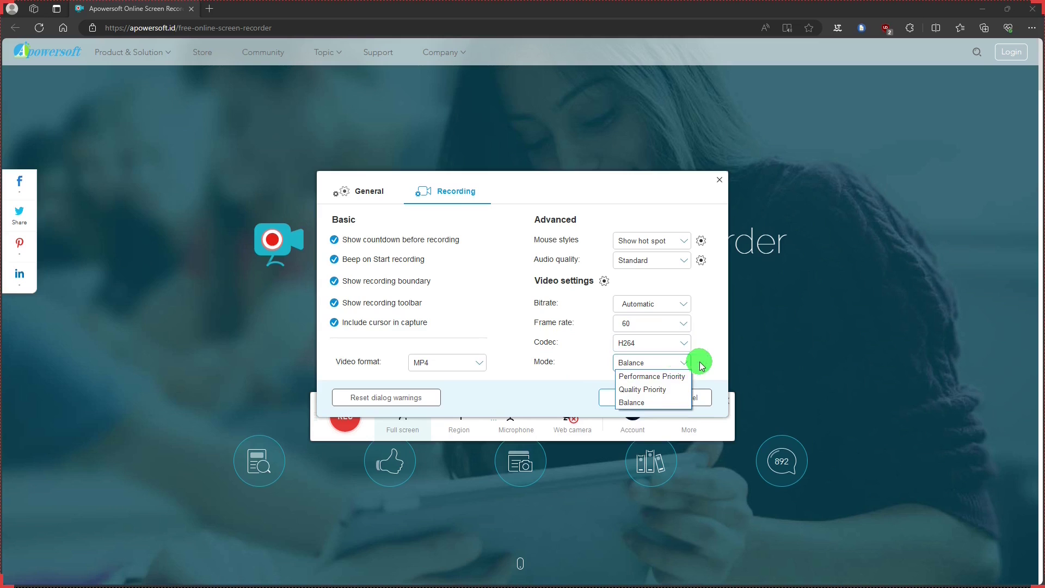
key(Escape)
click(691, 415)
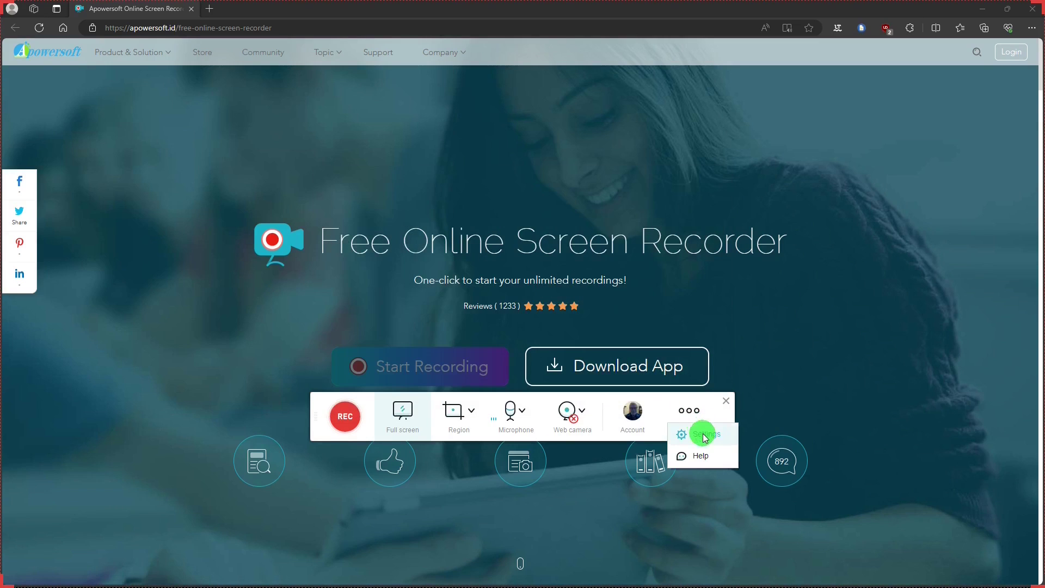
click(702, 434)
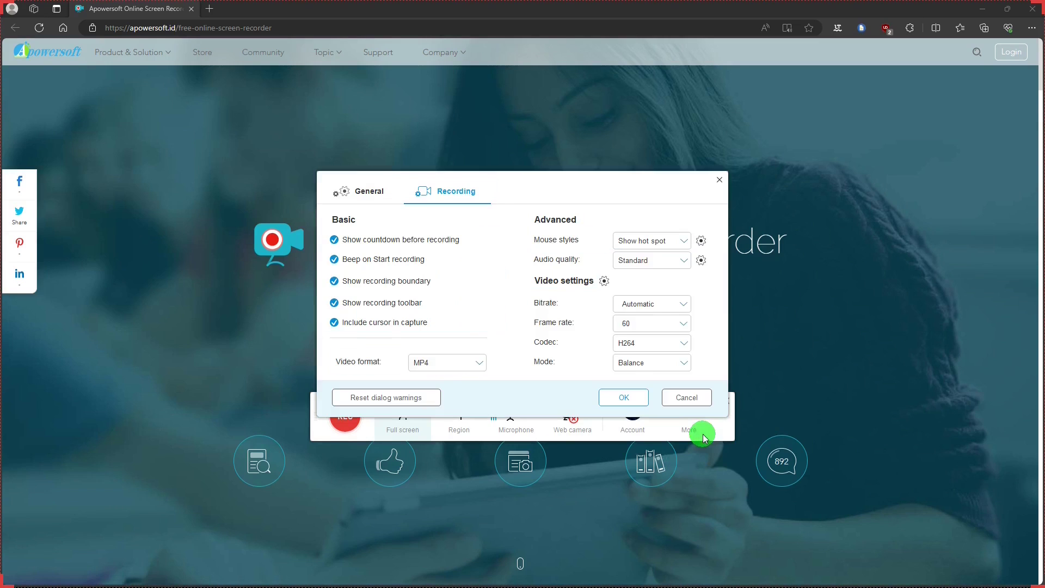
- Switch to the General tab to review the hotkey settings
click(371, 194)
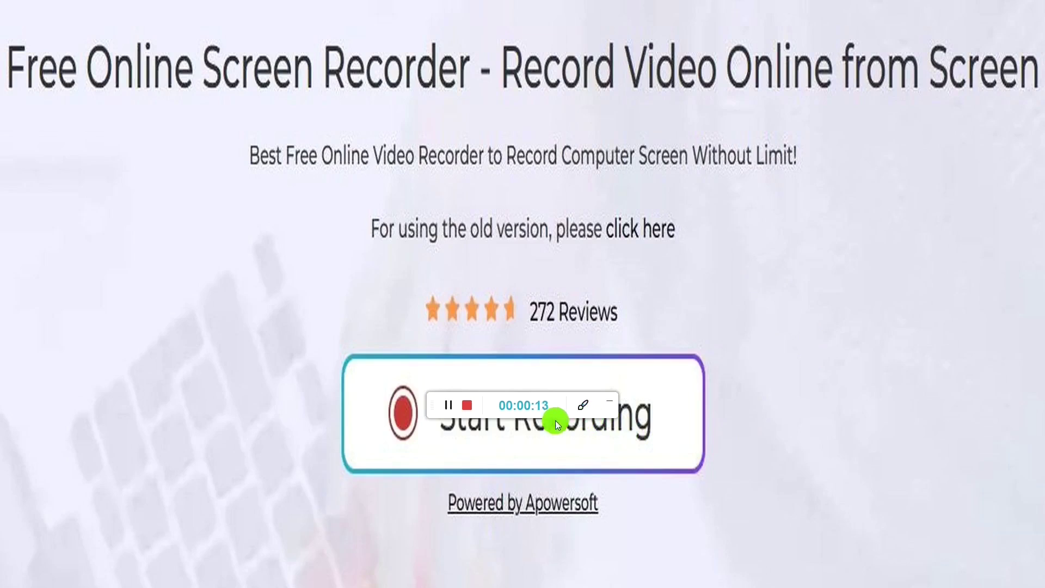
- Draw a red rectangle around the old-version sentence, a circle and a line, then clear them
click(585, 405)
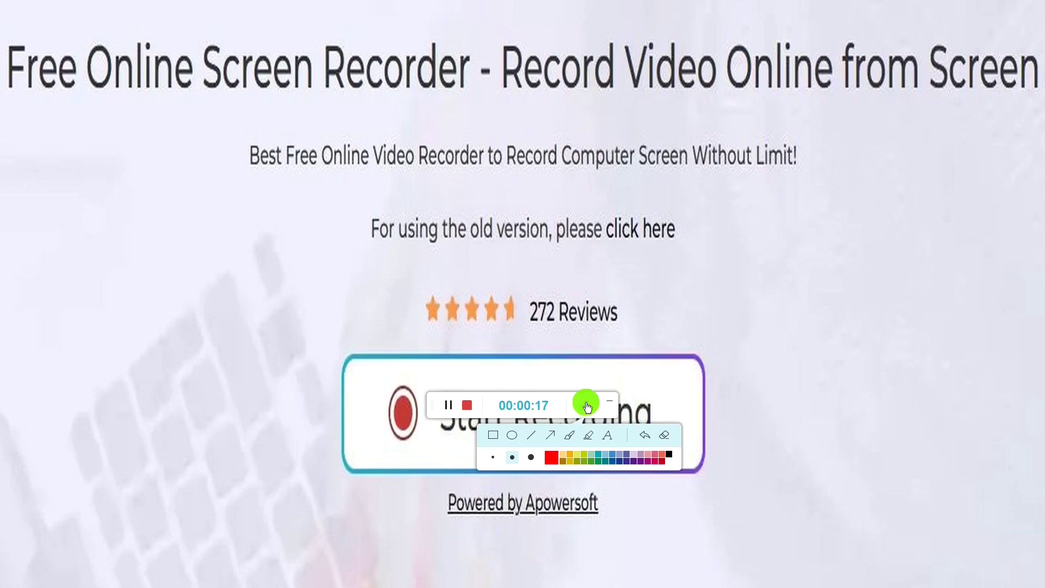
click(493, 434)
drag(253, 158, 534, 266)
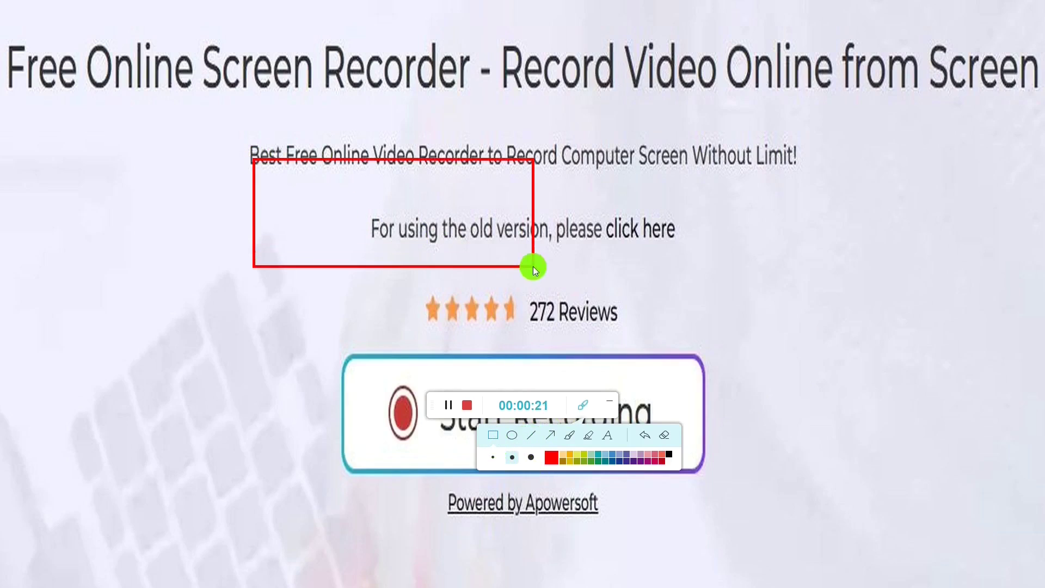
click(513, 435)
drag(794, 184, 909, 351)
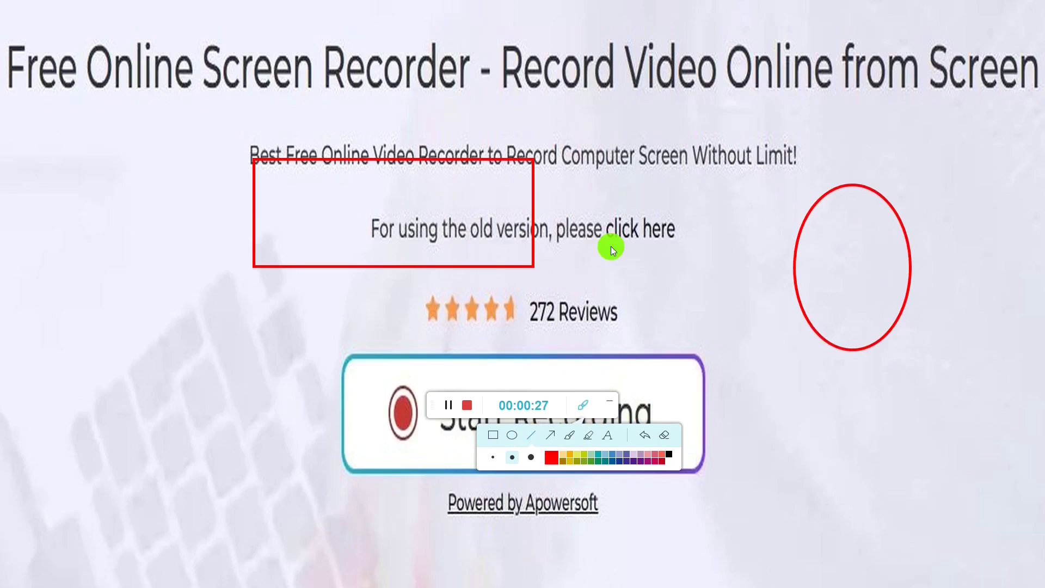
drag(611, 246, 772, 357)
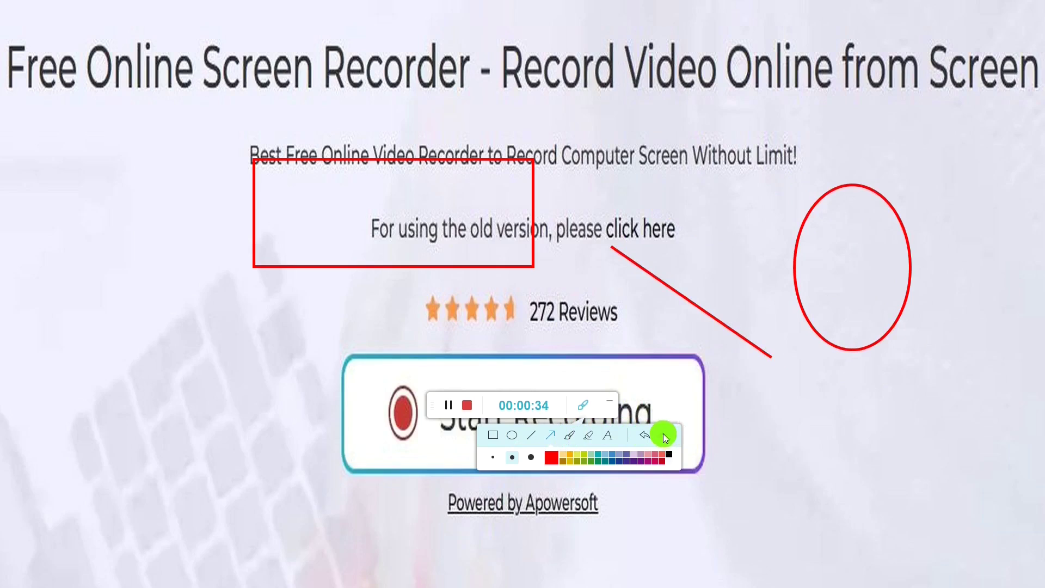
click(663, 434)
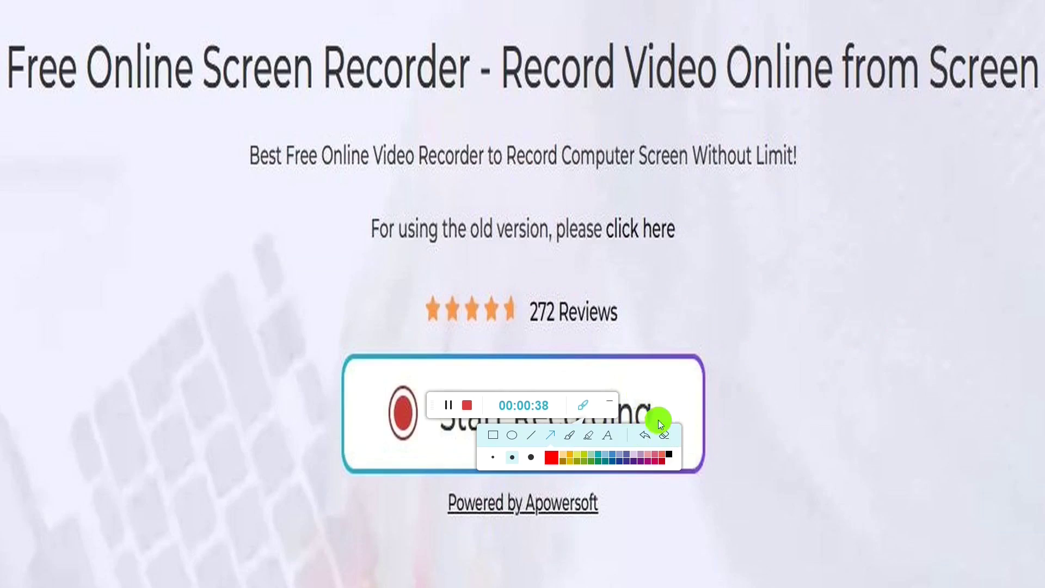
- Minimize the recording toolbar and annotation palette to leave the page unobstructed
click(609, 403)
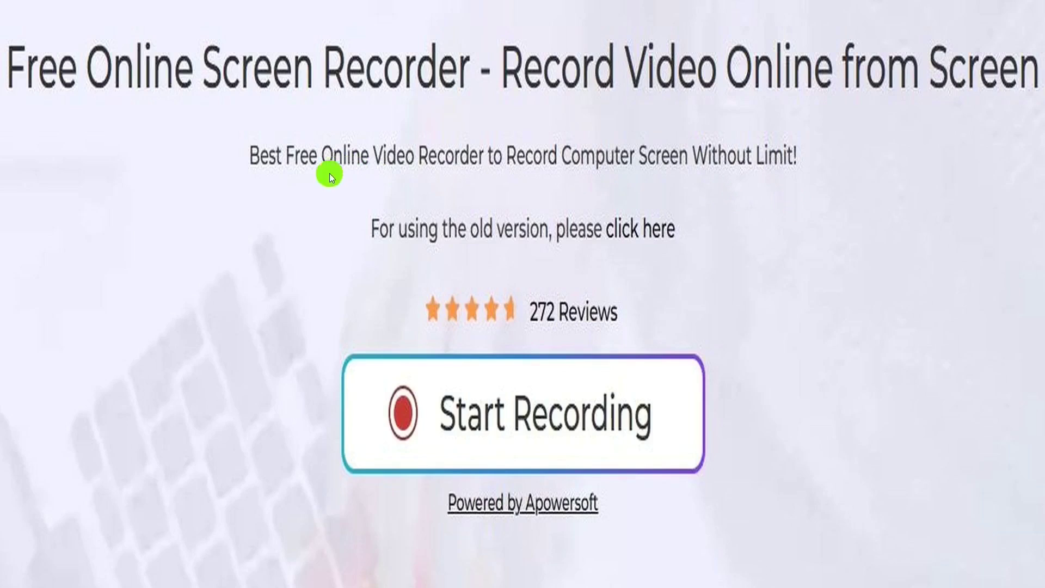
click(342, 232)
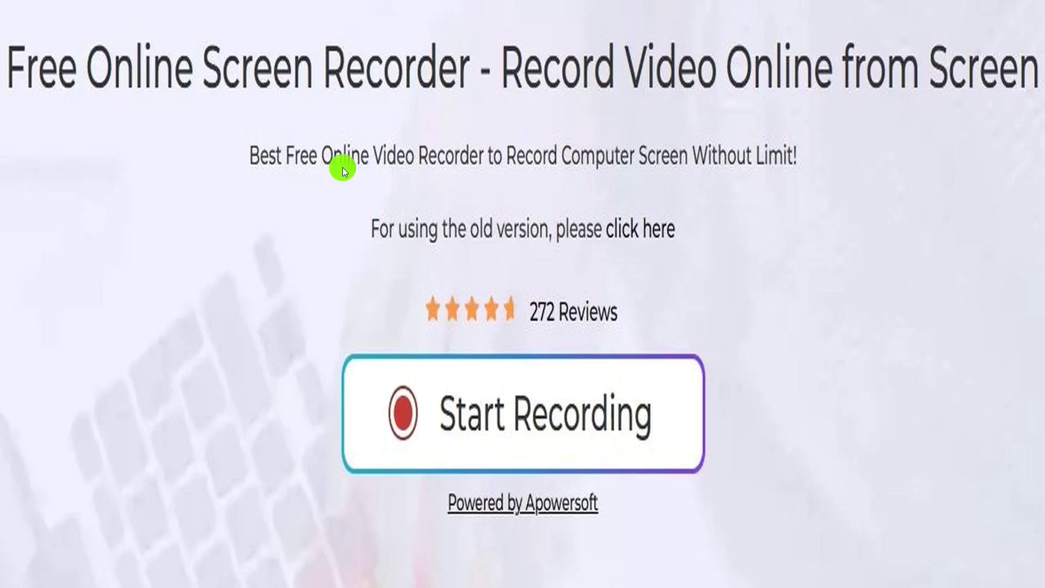